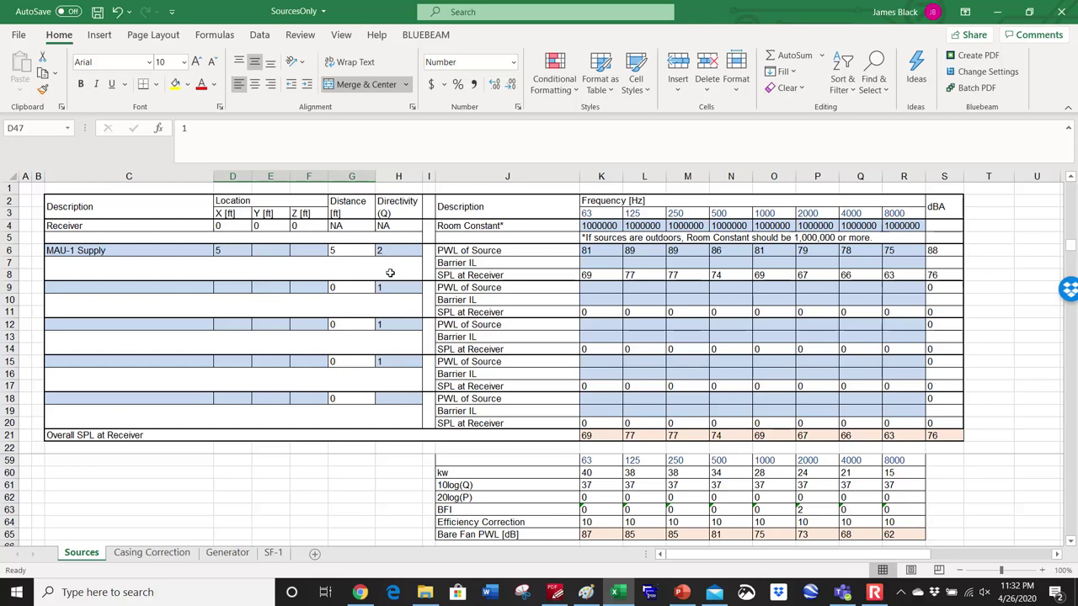
# Step: Set the Y location of the MAU-1 Supply source to 5 ft
pyautogui.click(271, 249)
pyautogui.write('5')
pyautogui.press('Return')
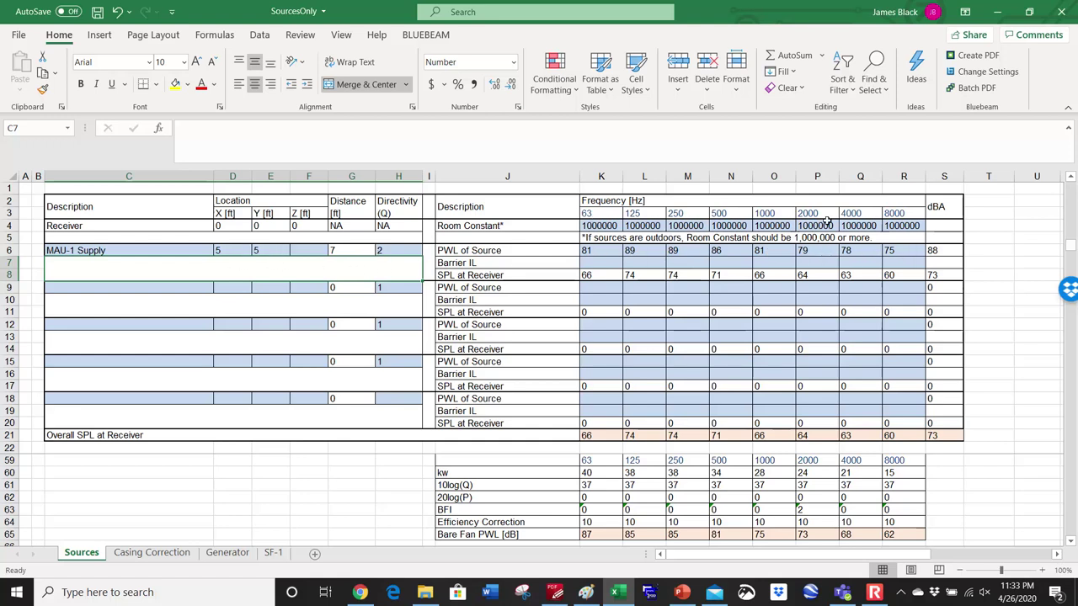
# Step: Set the MAU-1 Supply source's Y location to 0 ft and its X location to 10 ft
pyautogui.click(265, 250)
pyautogui.write('0')
pyautogui.press('Return')
pyautogui.click(230, 250)
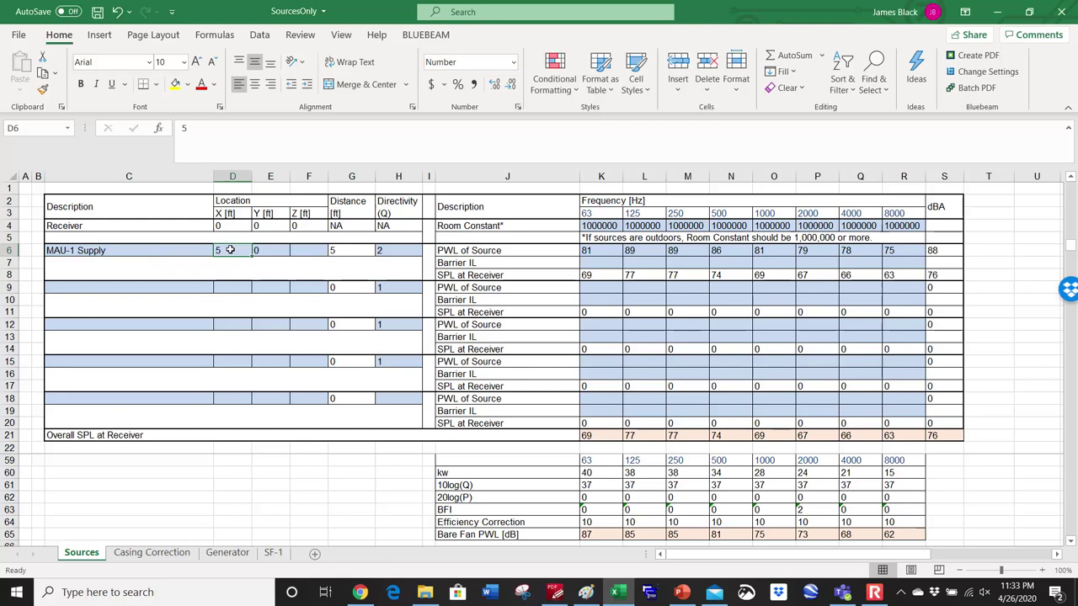
pyautogui.write('10')
pyautogui.press('Return')
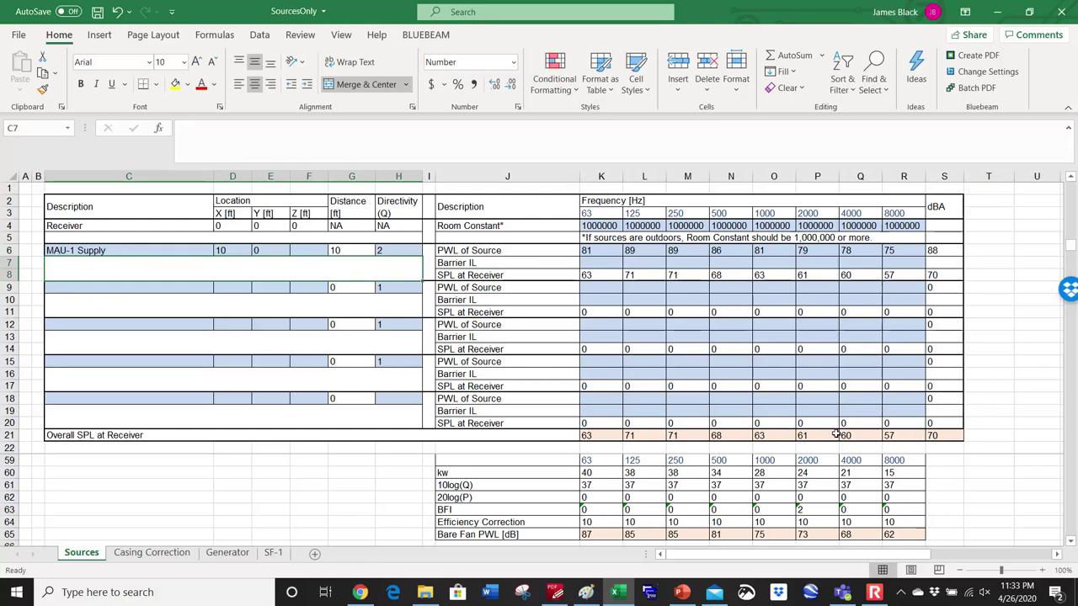
# Step: Copy the 40'x40'x8' Mechanical Room constants for 63 to 8000 Hz from the RC Data table and paste them as values into the Room Constant row
pyautogui.scroll(-1, 832, 417)
pyautogui.scroll(2, 795, 436)
pyautogui.scroll(10, 796, 446)
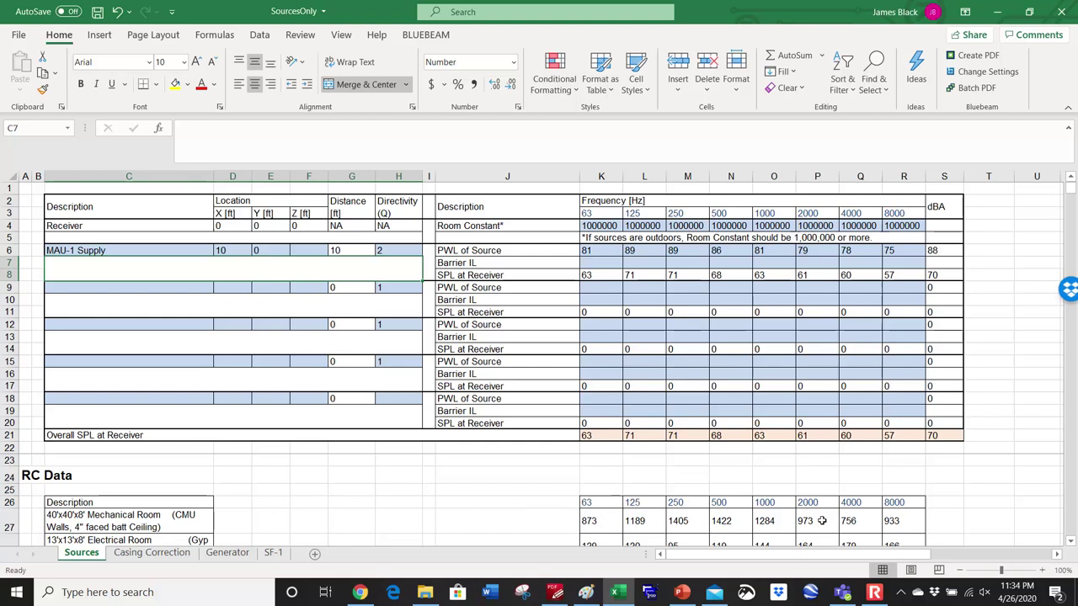
pyautogui.moveTo(600, 521); pyautogui.dragTo(884, 520)
pyautogui.hotkey('ctrl', 'c')
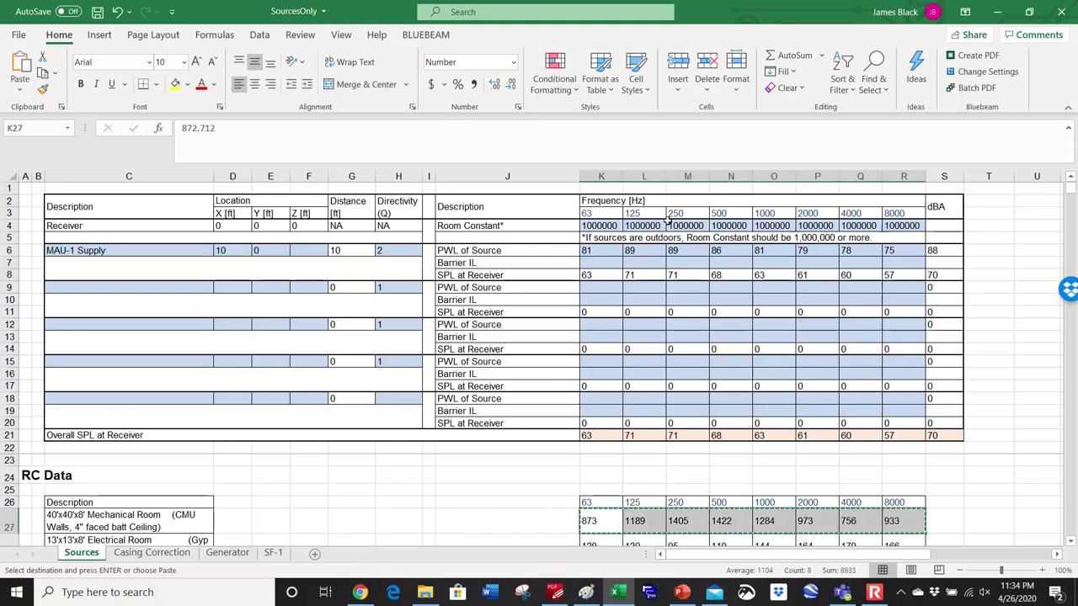
pyautogui.rightClick(600, 226)
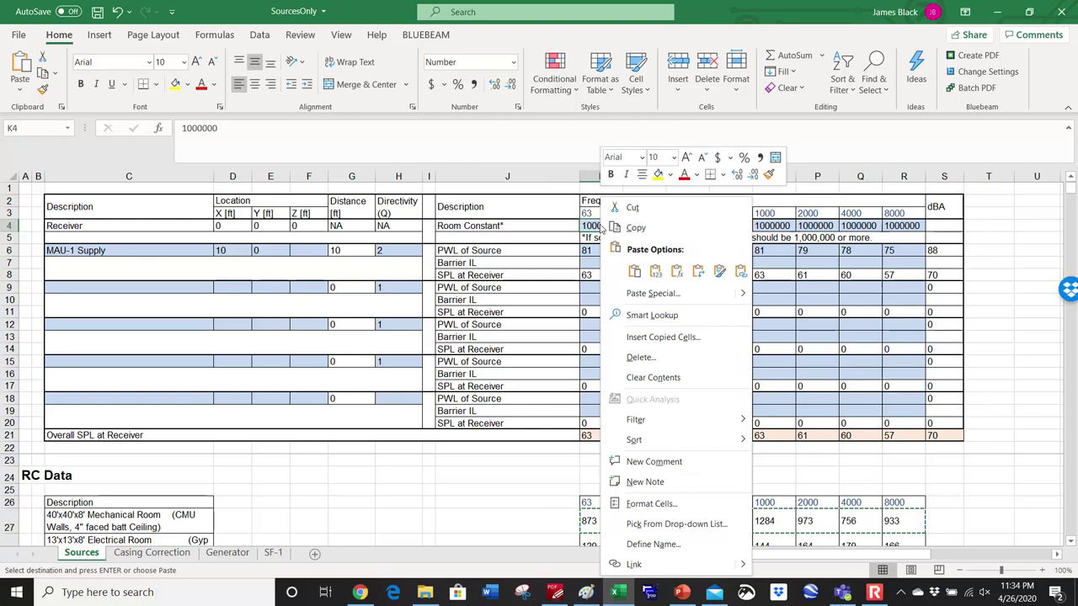
pyautogui.click(655, 271)
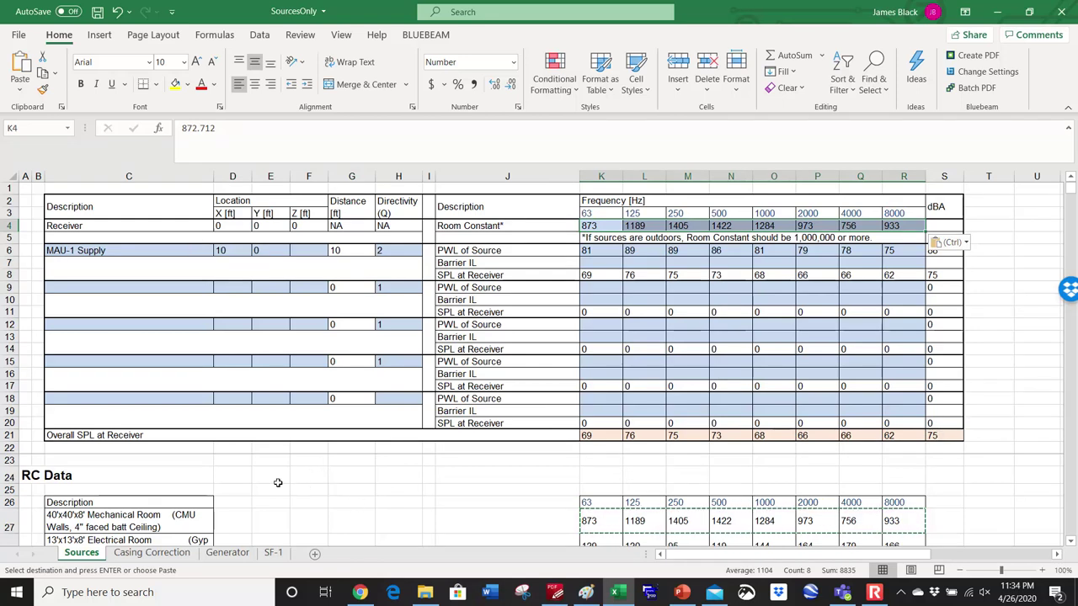
# Step: Examine the rooms listed in the RC Data table and the equipment listed in the Unit PWL Data table
pyautogui.scroll(-1, 278, 482)
pyautogui.scroll(-1, 131, 466)
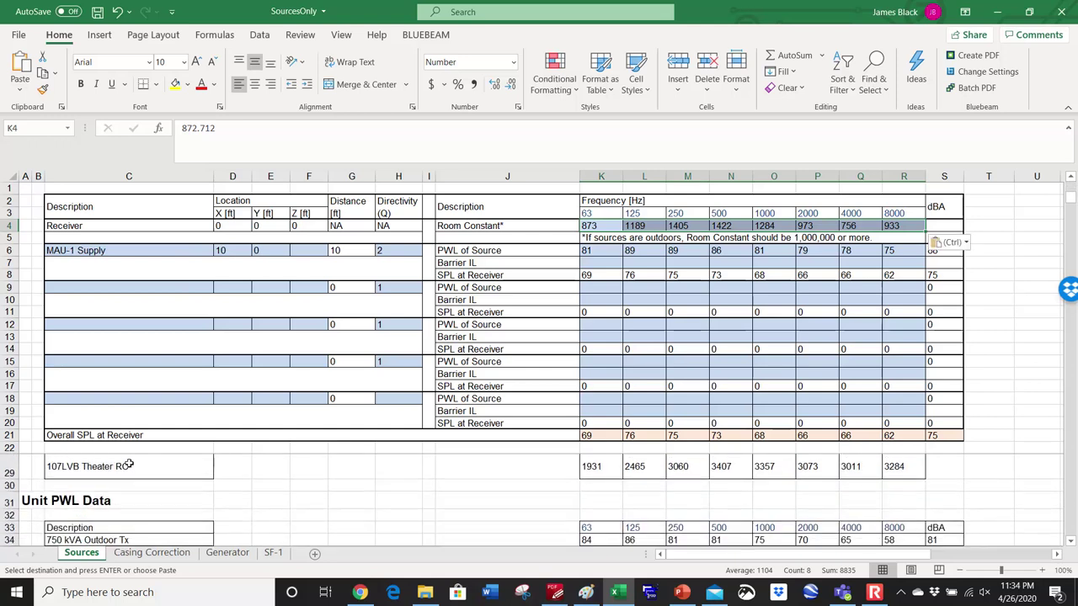
pyautogui.scroll(2, 118, 466)
pyautogui.scroll(-2, 93, 505)
pyautogui.scroll(2, 97, 495)
pyautogui.scroll(-2, 97, 493)
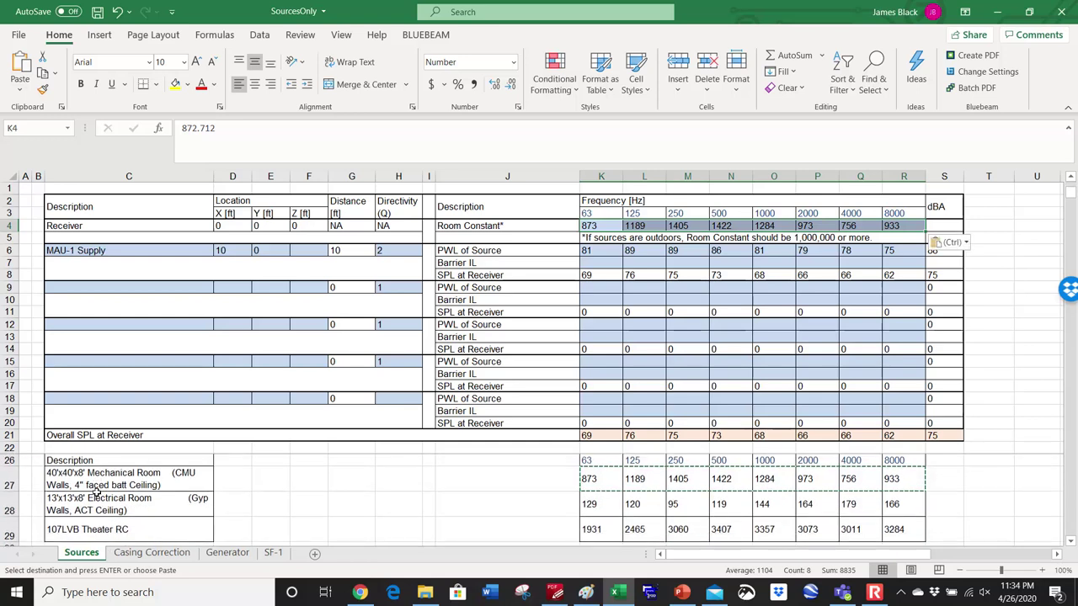
pyautogui.scroll(-2, 96, 493)
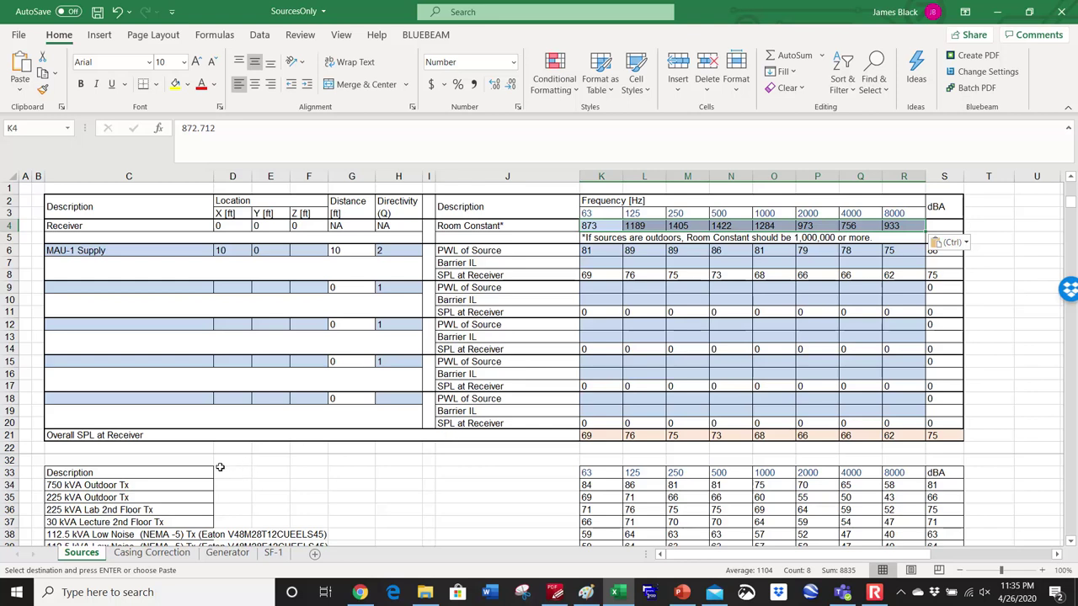
pyautogui.scroll(-3, 166, 522)
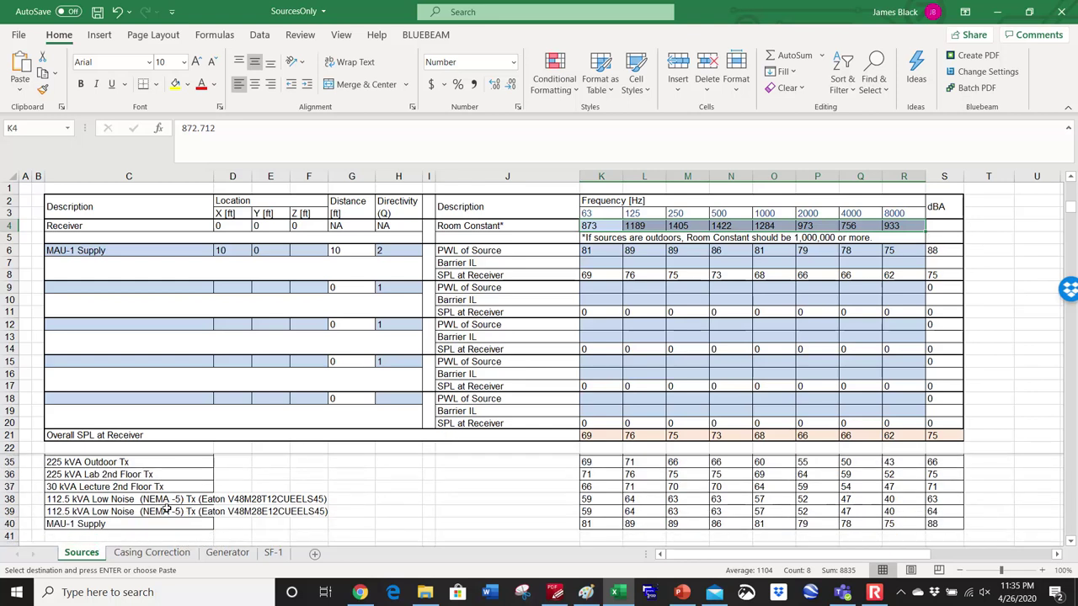
pyautogui.scroll(3, 165, 501)
pyautogui.scroll(1, 165, 498)
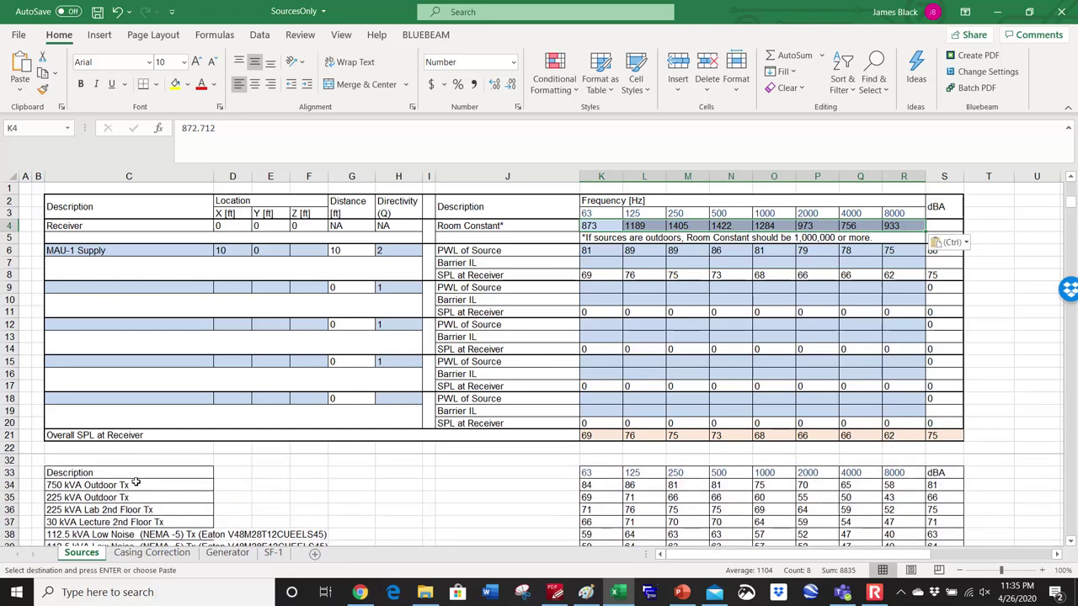
pyautogui.scroll(-1, 124, 487)
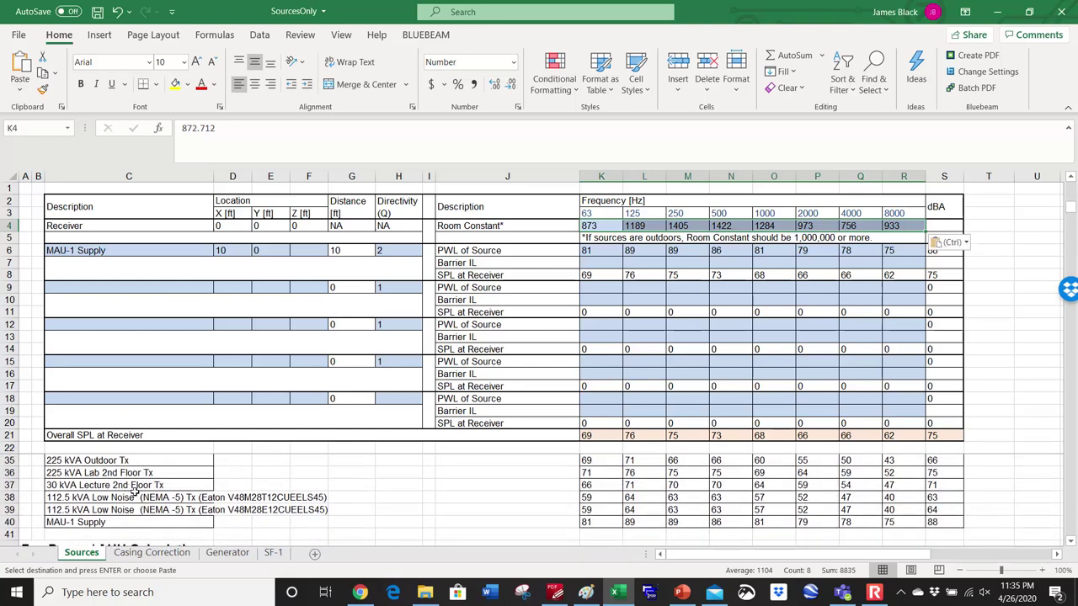
pyautogui.scroll(-2, 122, 459)
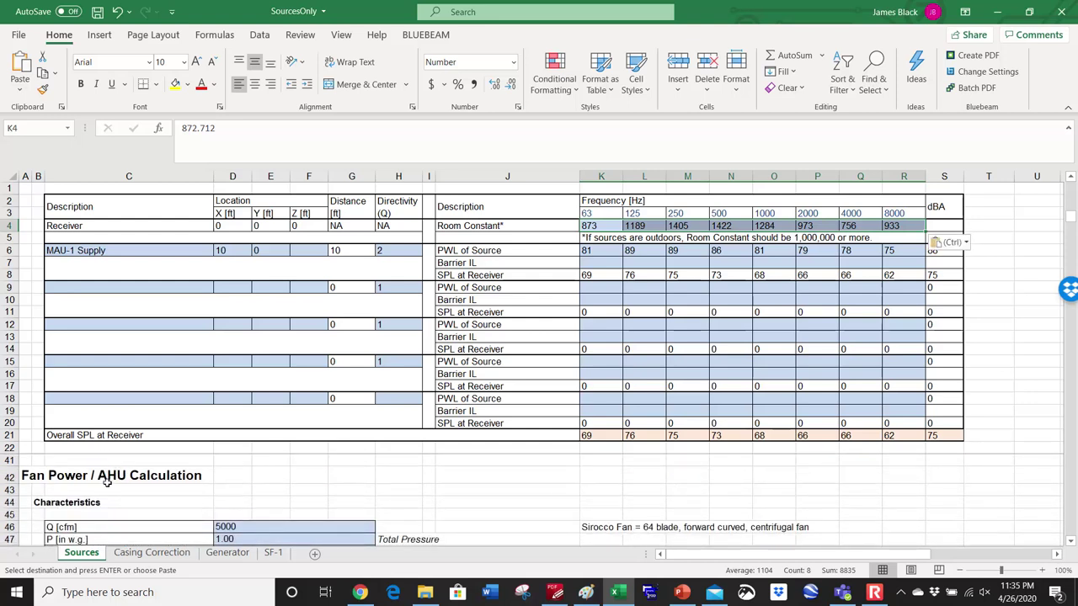
pyautogui.scroll(3, 113, 481)
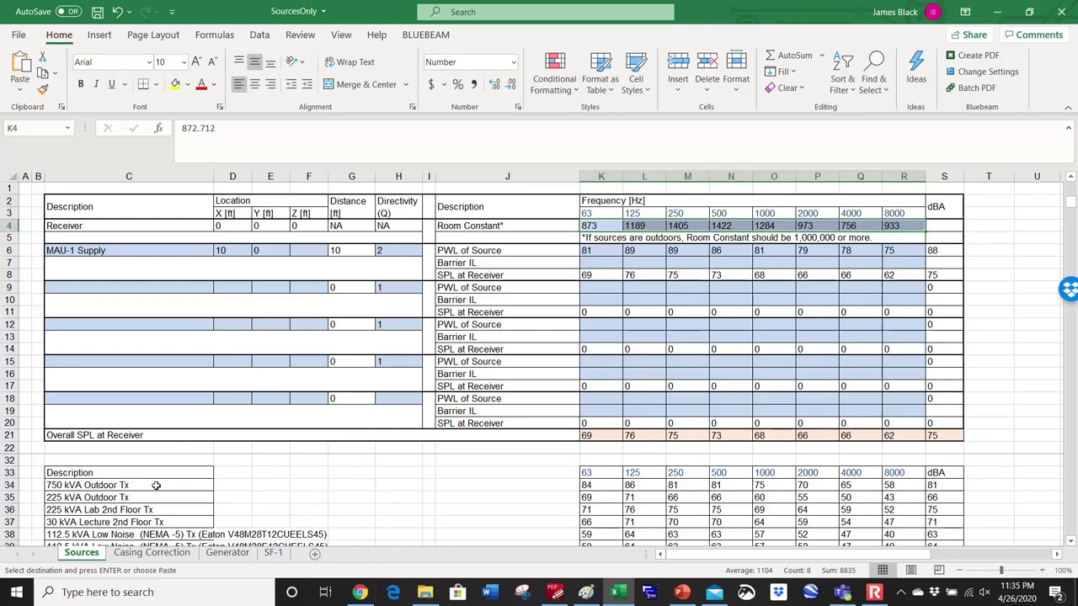
pyautogui.scroll(2, 157, 484)
# Step: Select 4. Centrifugal Forward Curved as the fan type in the Fan Power / AHU Calculation characteristics
pyautogui.scroll(-6, 153, 493)
pyautogui.scroll(-2, 152, 491)
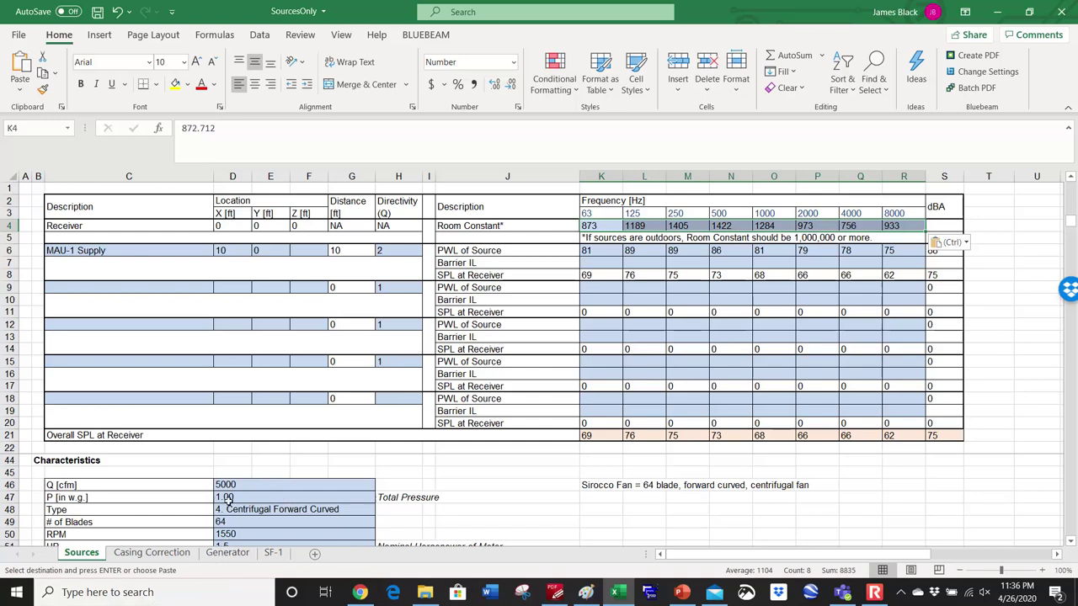
pyautogui.scroll(-1, 226, 498)
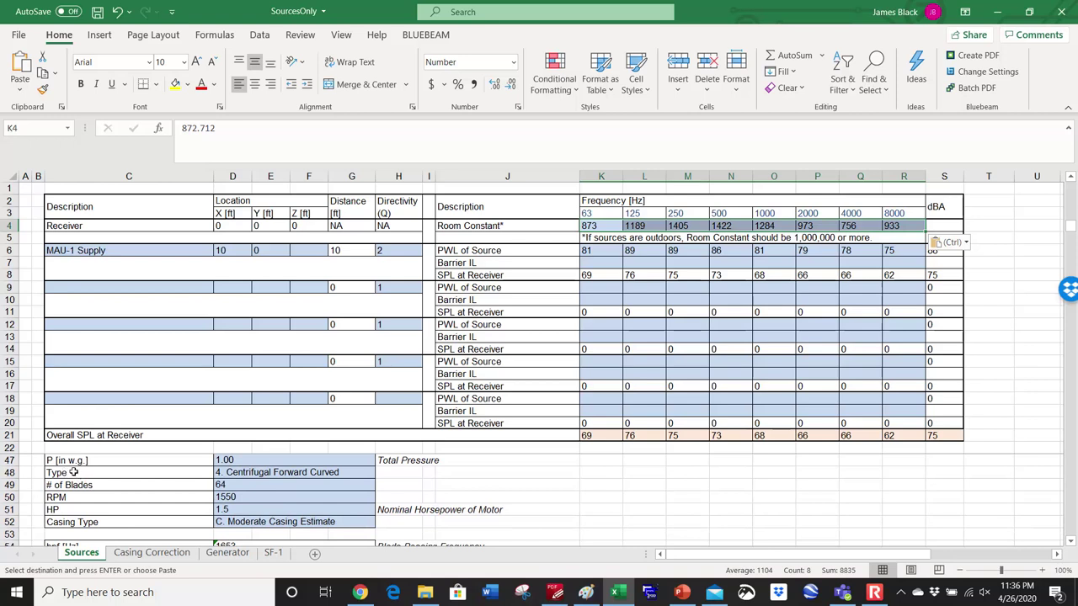
pyautogui.click(335, 473)
pyautogui.click(378, 473)
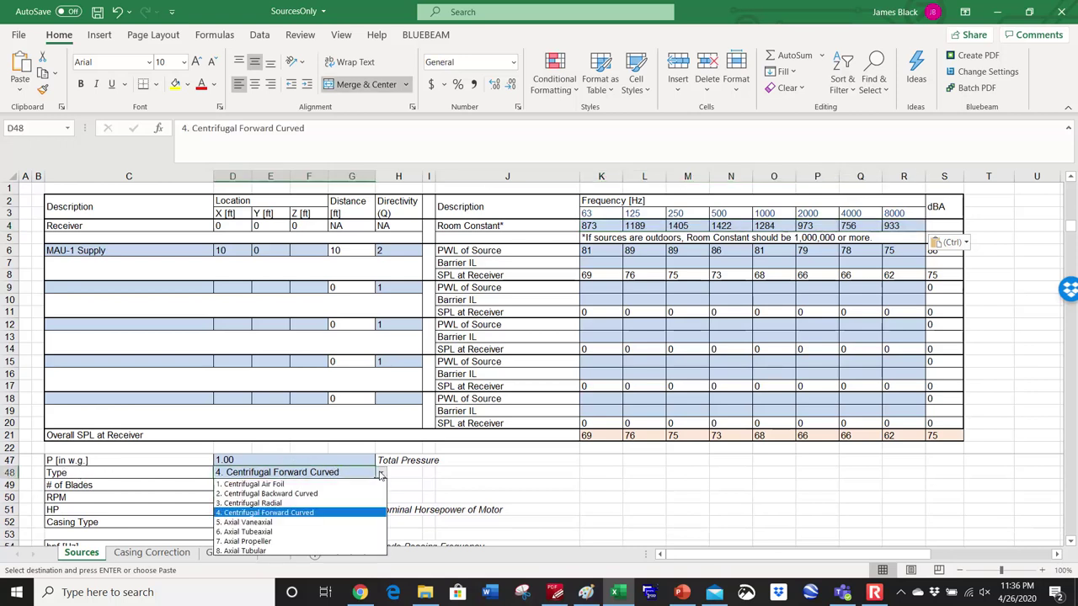
pyautogui.click(261, 515)
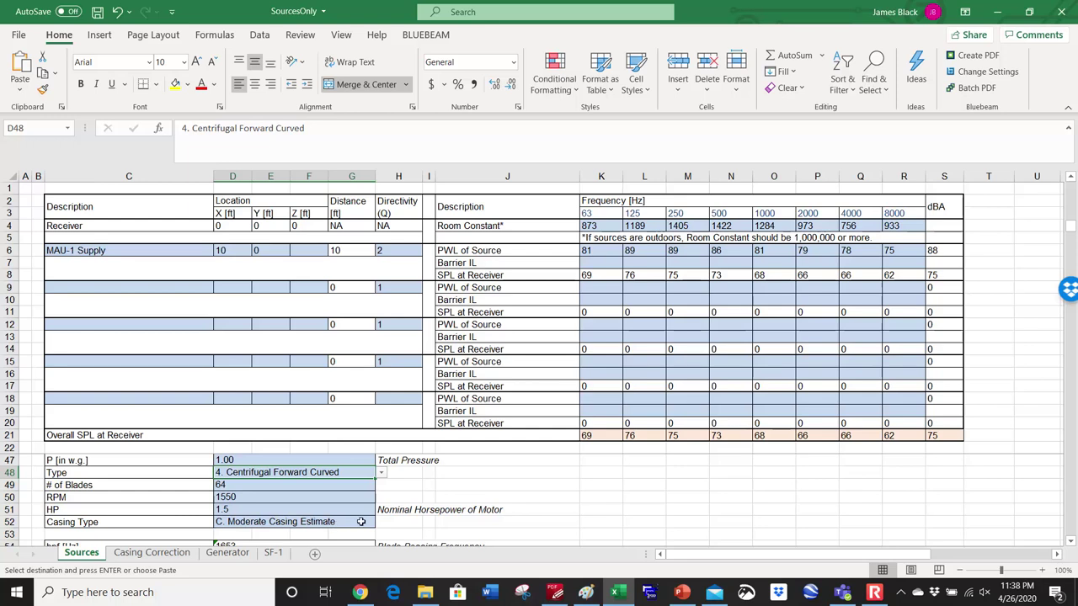
# Step: Examine the fan calculation's blade passing frequency, hydraulic efficiency, bare fan PWL, casing correction and radiated PWL rows
pyautogui.scroll(-2, 421, 522)
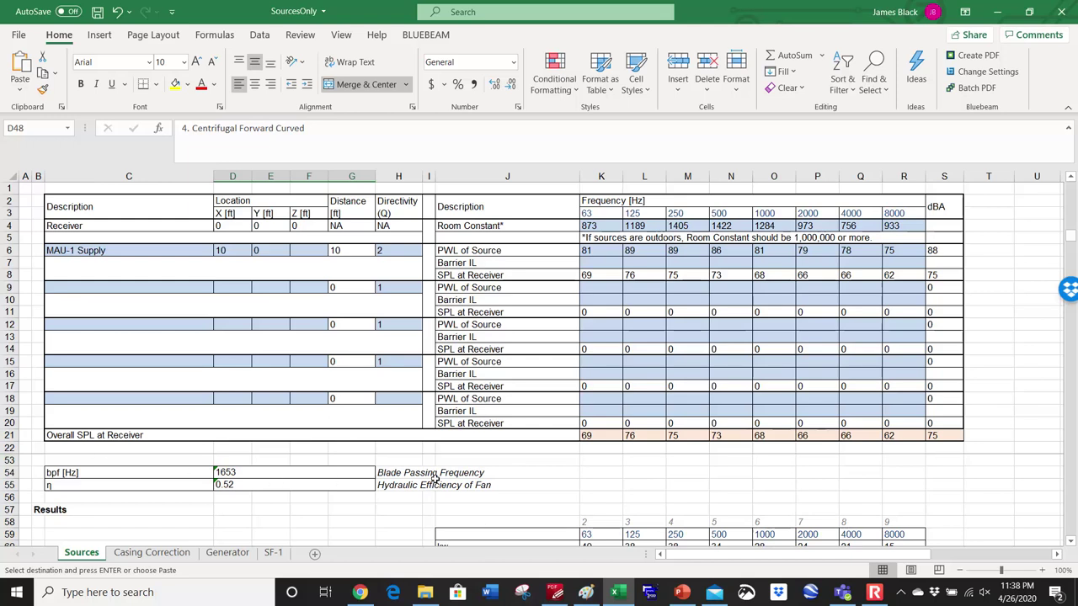
pyautogui.scroll(-1, 643, 469)
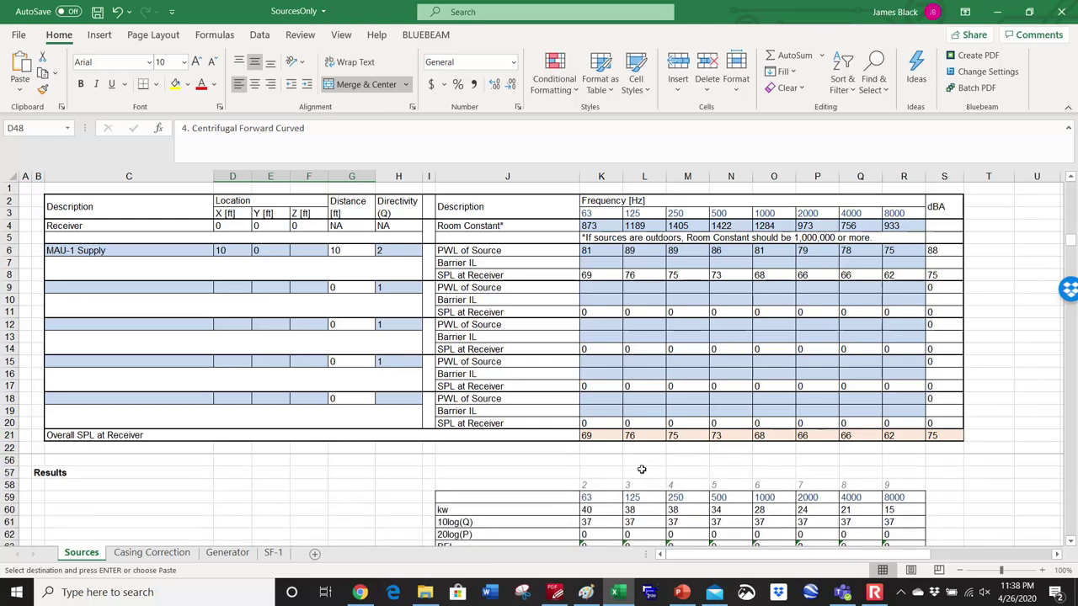
pyautogui.scroll(1, 533, 507)
pyautogui.click(46, 486)
pyautogui.hotkey('ctrl', 'v')
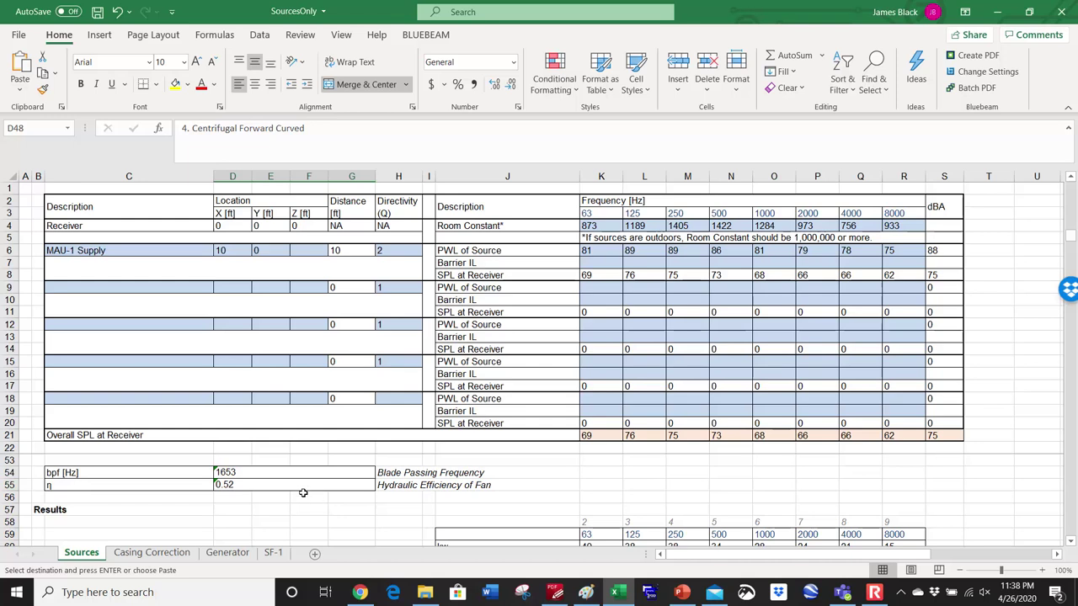
pyautogui.scroll(-2, 457, 508)
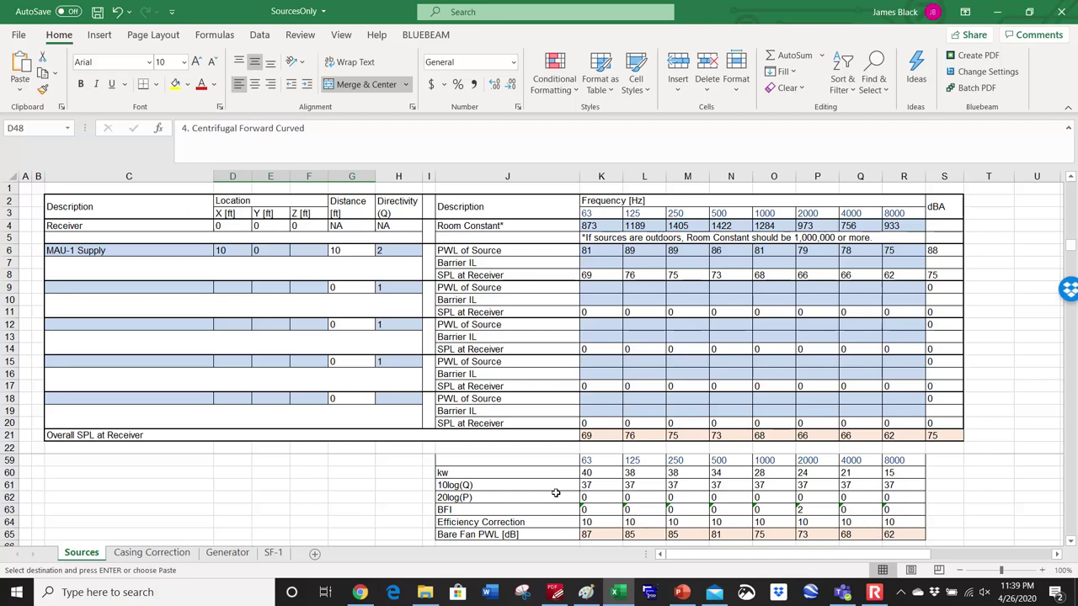
pyautogui.scroll(-1, 596, 499)
pyautogui.scroll(1, 590, 505)
pyautogui.scroll(-1, 579, 530)
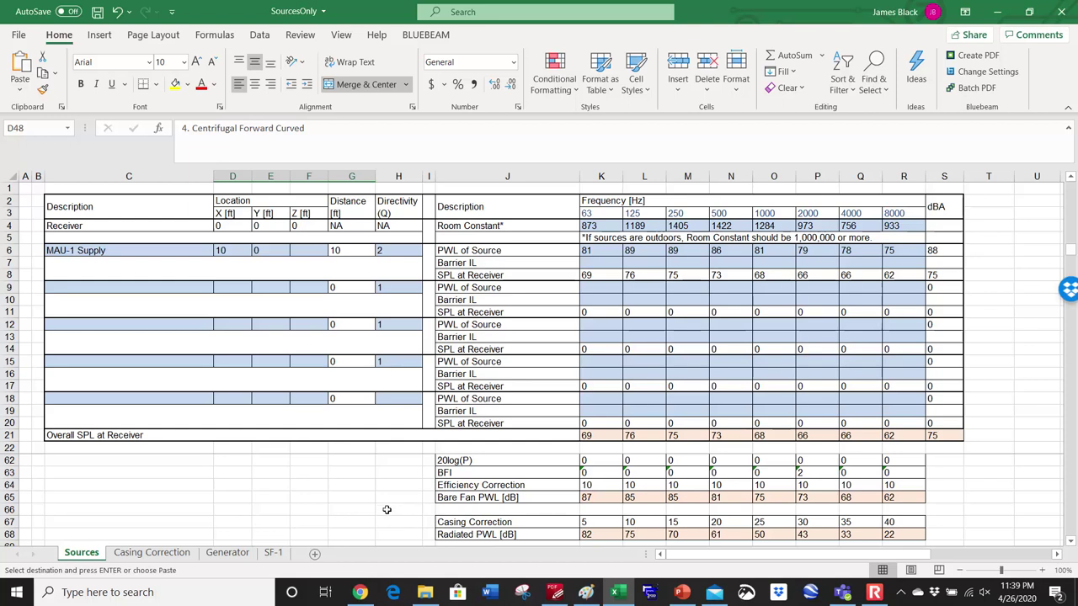
pyautogui.scroll(-1, 387, 510)
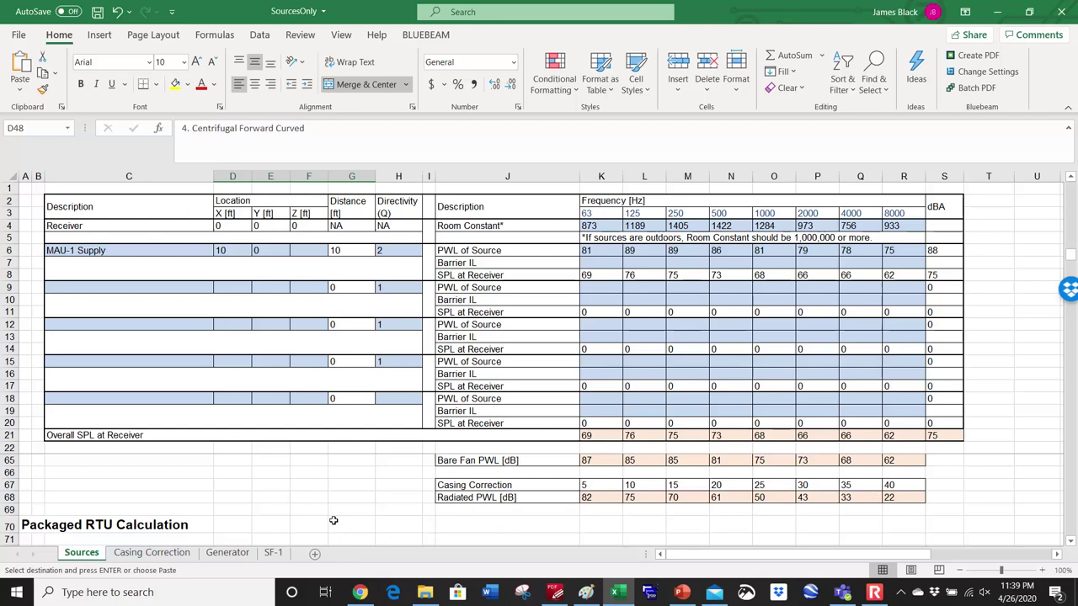
# Step: Review the remaining equipment calculations below the fan section, from the packaged RTU and condensing unit through pump, electric motor and transformer
pyautogui.scroll(-1, 338, 510)
pyautogui.scroll(-2, 283, 519)
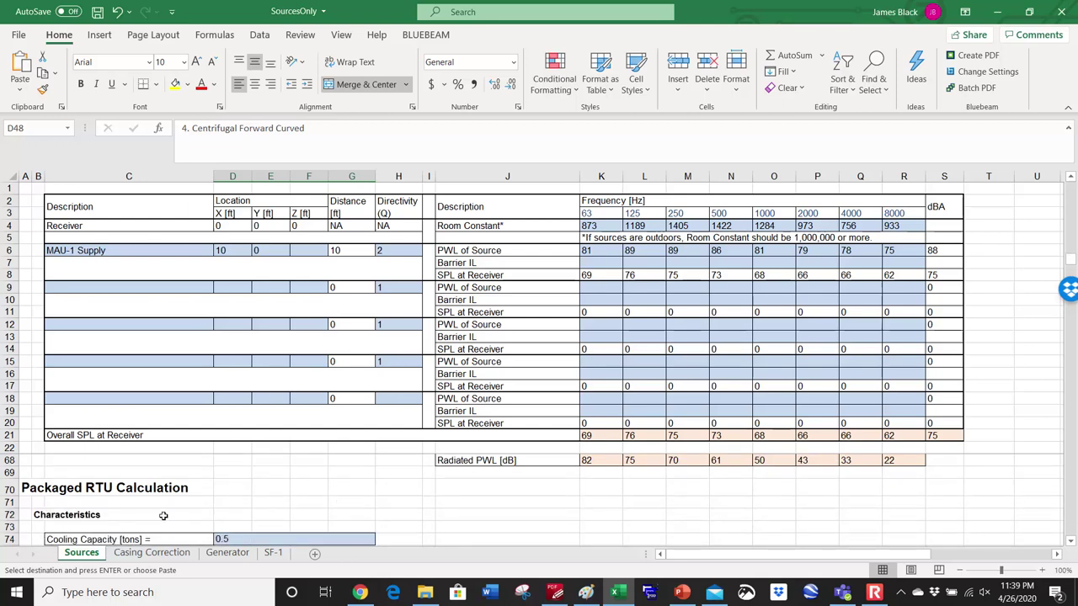
pyautogui.scroll(1, 177, 497)
pyautogui.scroll(-1, 187, 492)
pyautogui.scroll(-5, 187, 492)
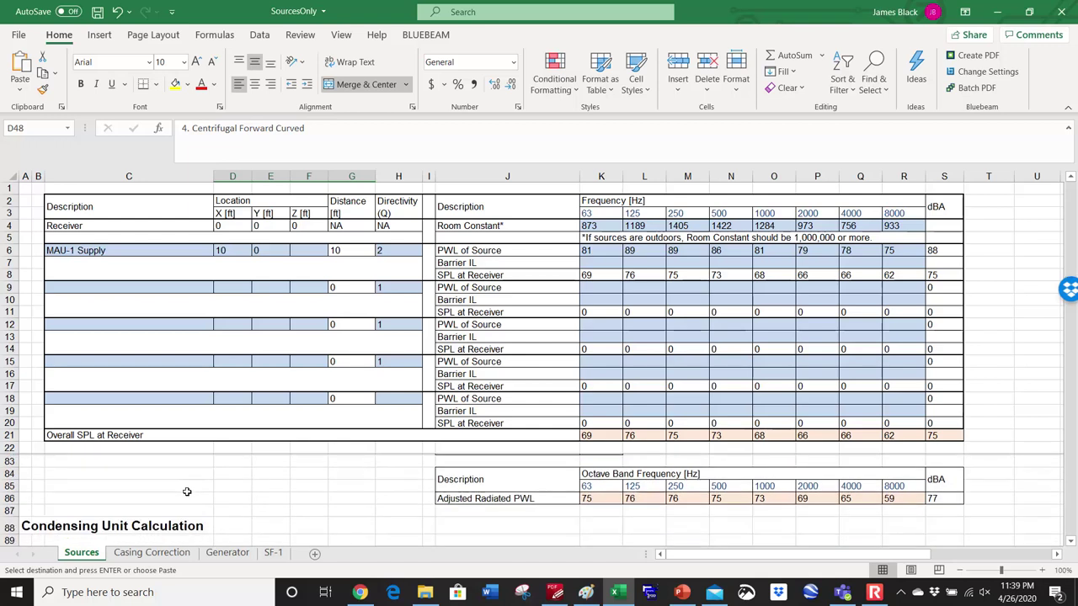
pyautogui.scroll(-6, 199, 493)
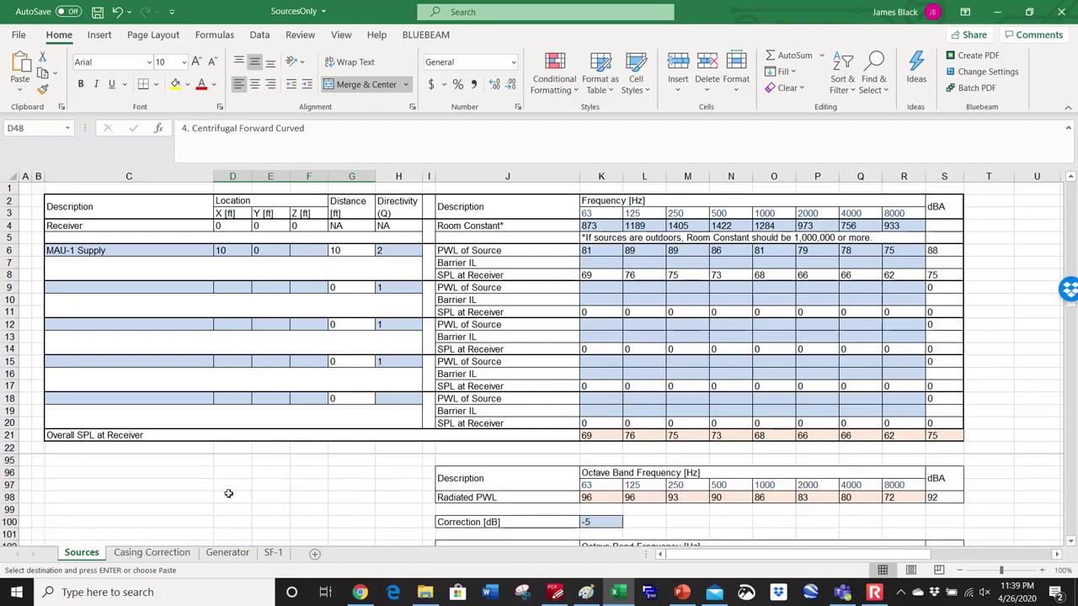
pyautogui.scroll(-1, 228, 493)
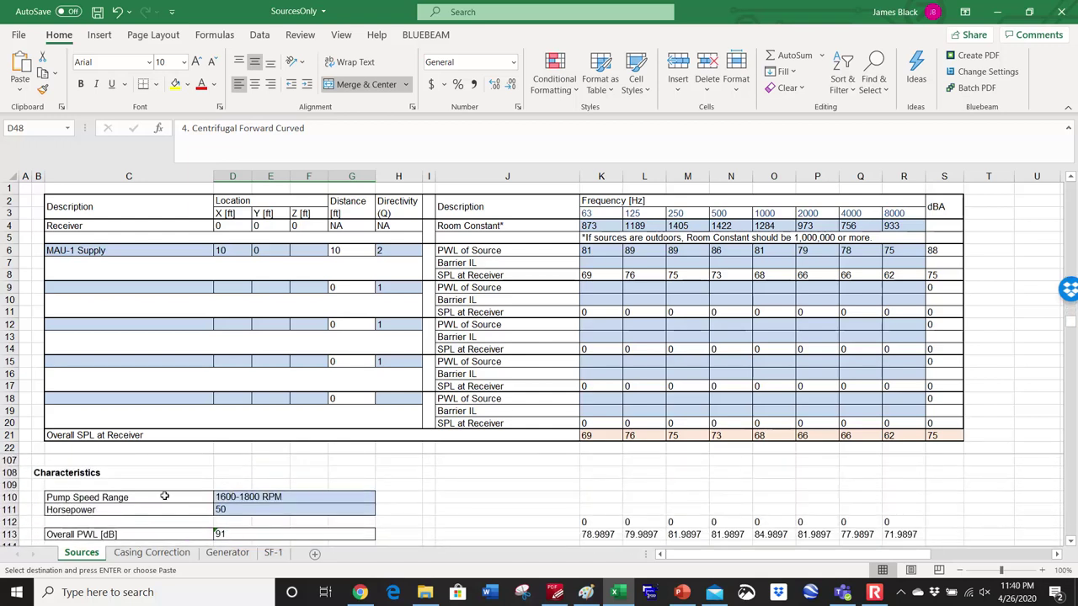
pyautogui.scroll(-5, 337, 494)
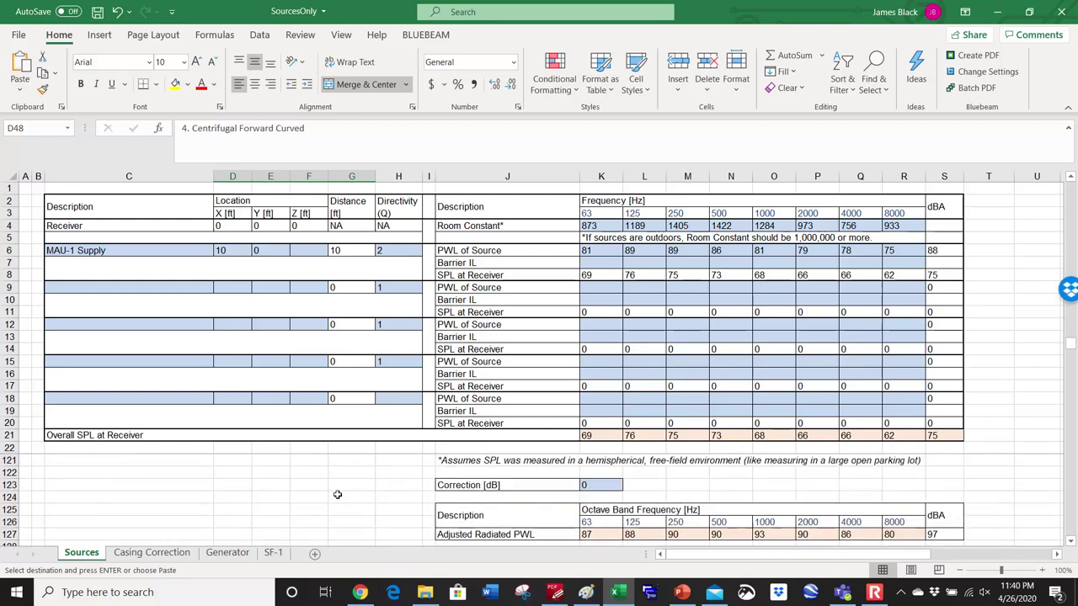
pyautogui.scroll(-1, 337, 494)
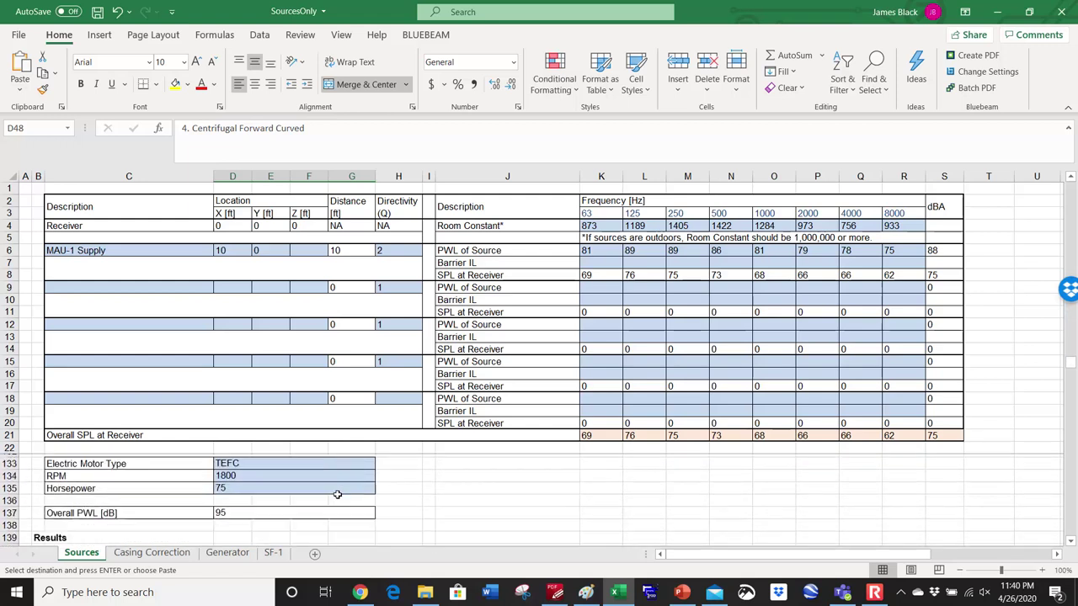
pyautogui.scroll(-6, 336, 494)
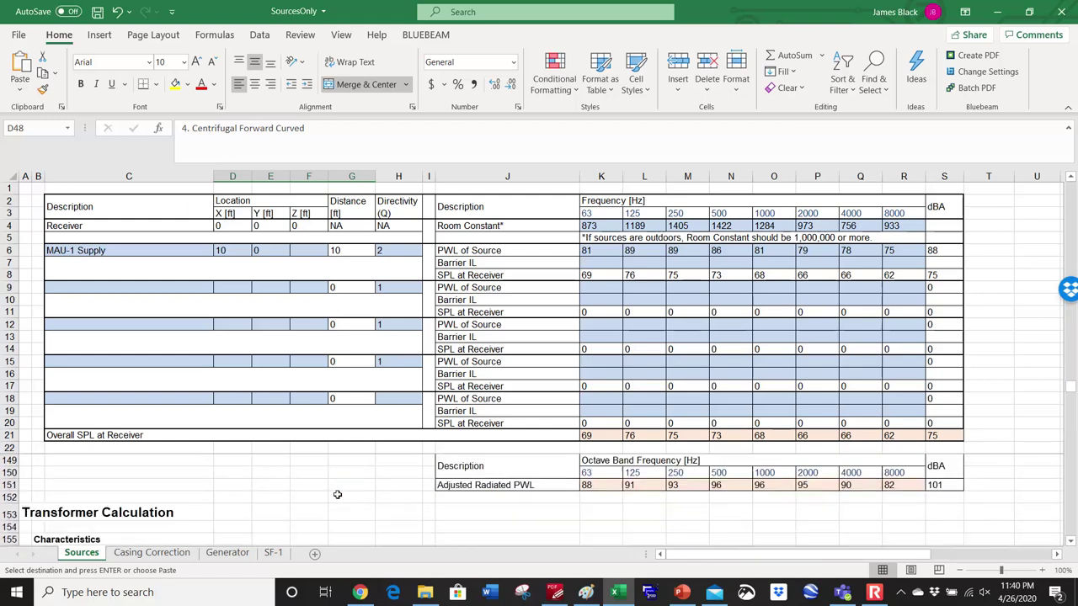
pyautogui.scroll(-1, 337, 494)
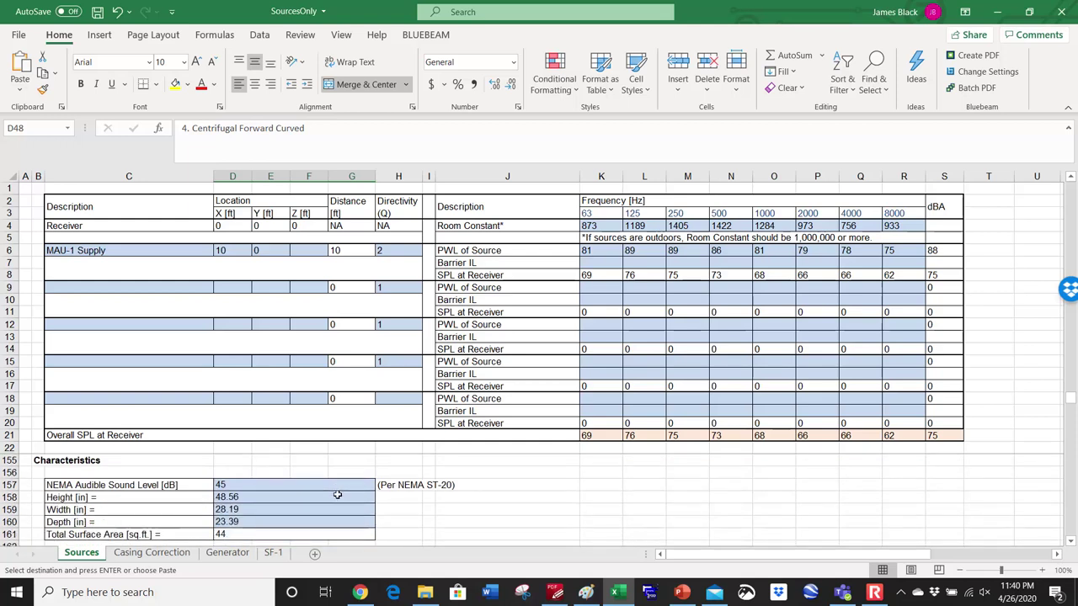
pyautogui.scroll(-5, 336, 494)
pyautogui.scroll(-5, 336, 494)
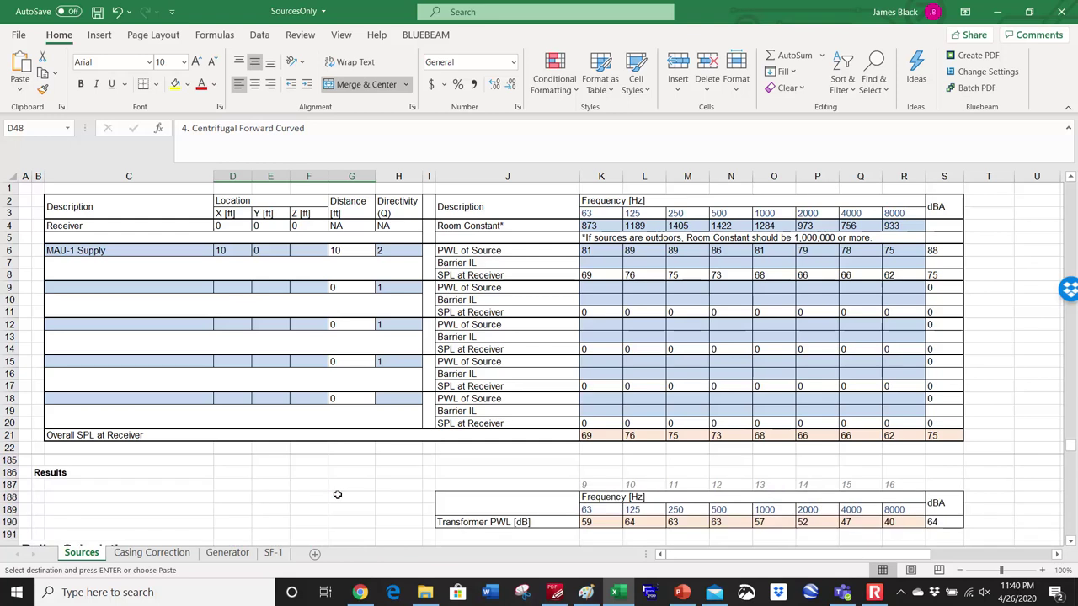
pyautogui.scroll(-1, 337, 494)
pyautogui.scroll(-7, 337, 494)
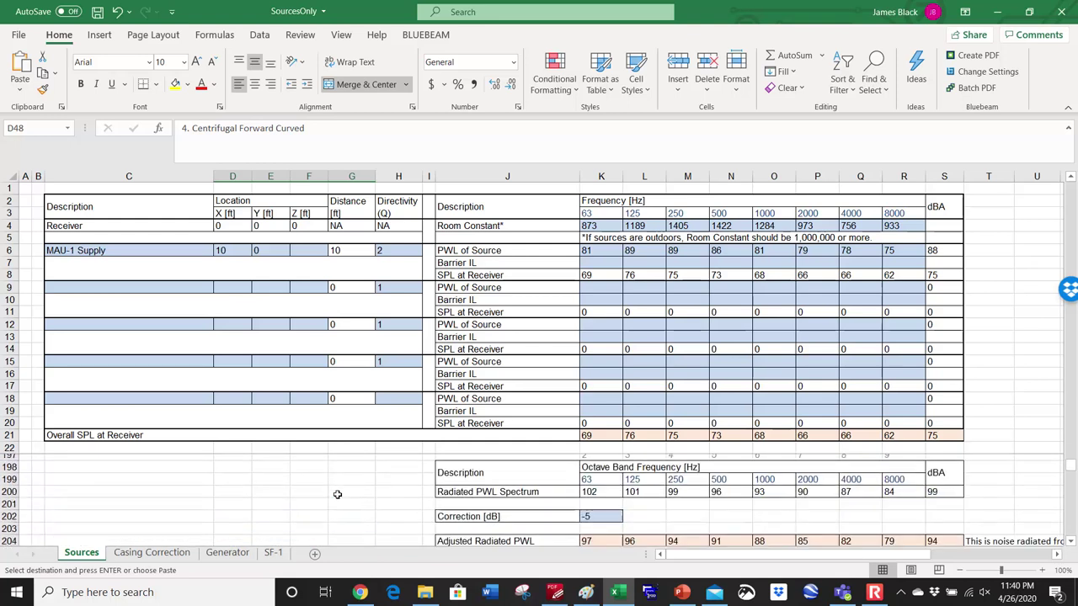
# Step: Examine the reference data tables at the end of the Sources sheet, covering fan types, casing corrections, pump speed ranges and boiler horsepower
pyautogui.scroll(1, 337, 494)
pyautogui.scroll(-5, 337, 494)
pyautogui.scroll(-6, 337, 494)
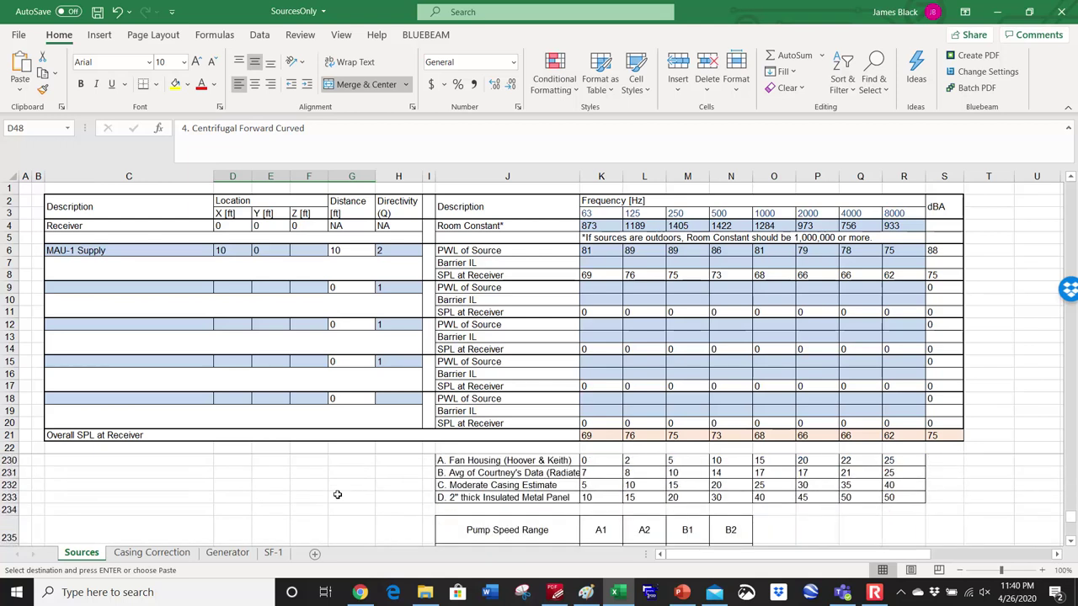
pyautogui.scroll(1, 336, 494)
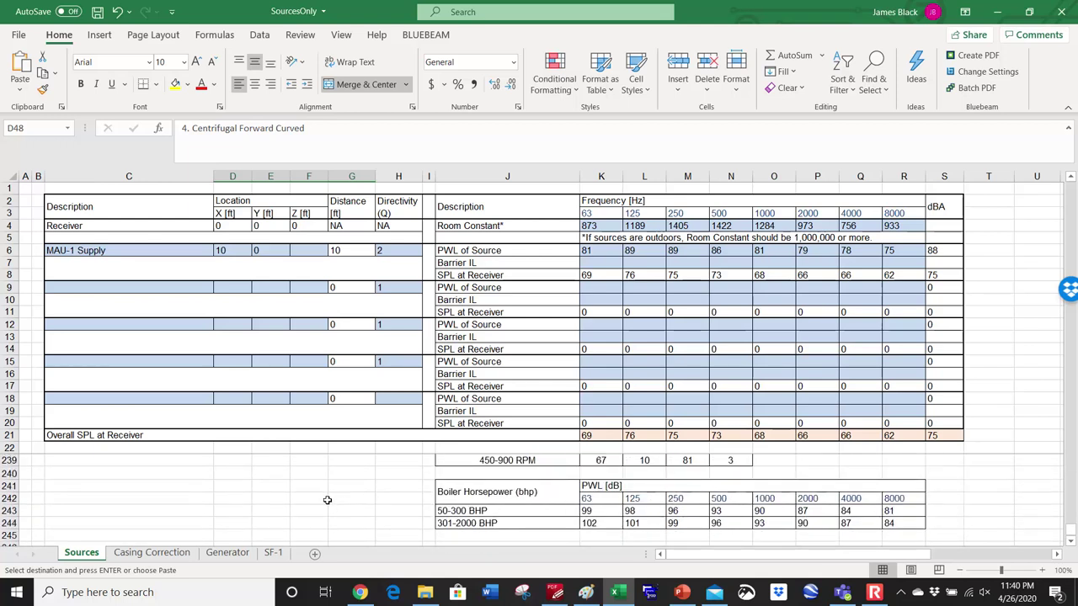
pyautogui.scroll(2, 590, 494)
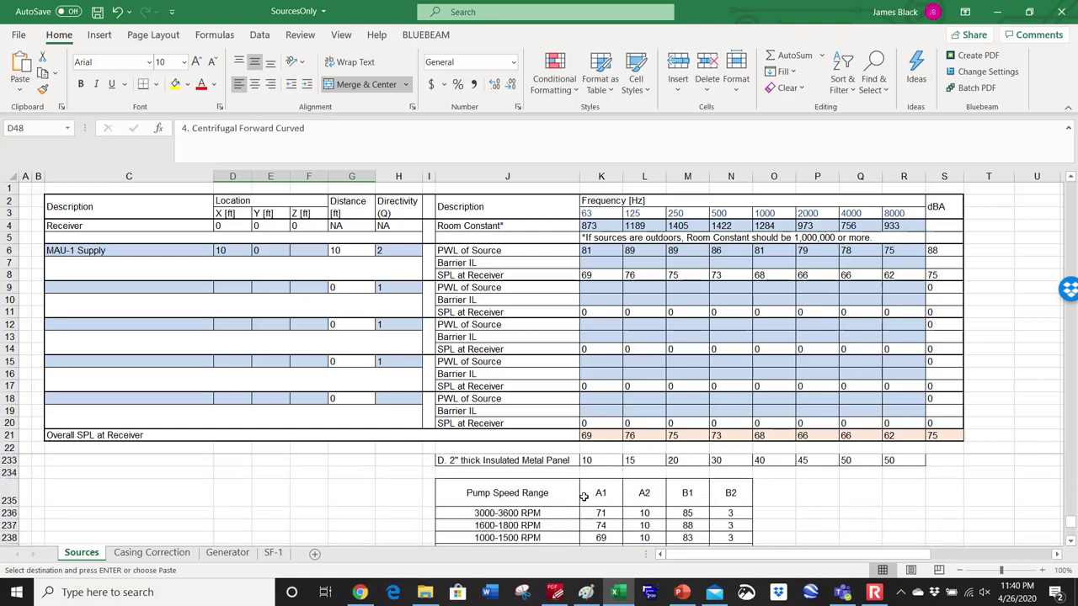
pyautogui.scroll(3, 589, 497)
pyautogui.scroll(2, 580, 505)
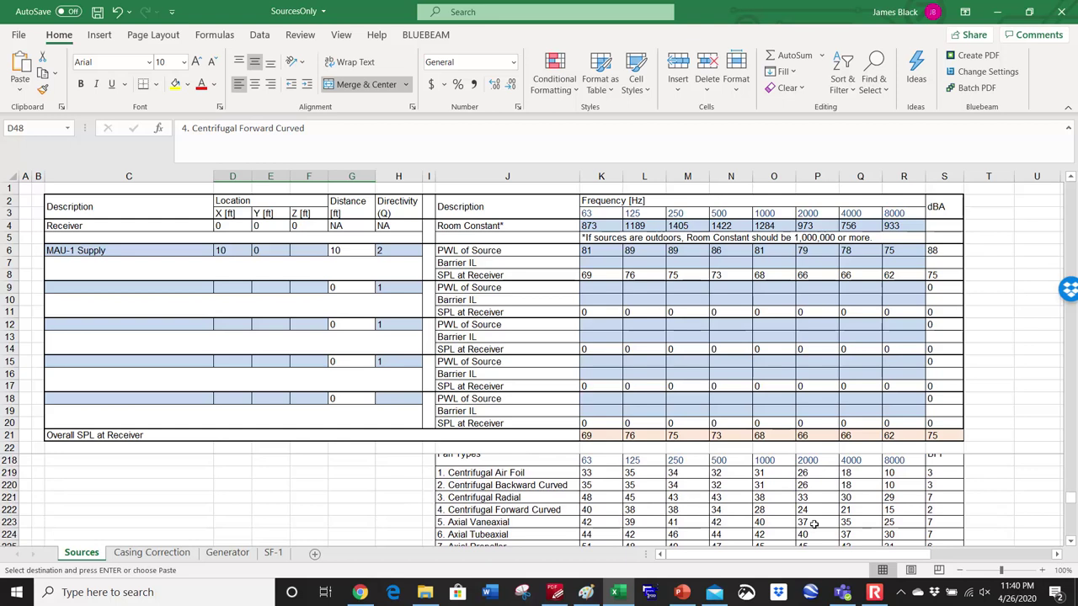
pyautogui.scroll(1, 734, 517)
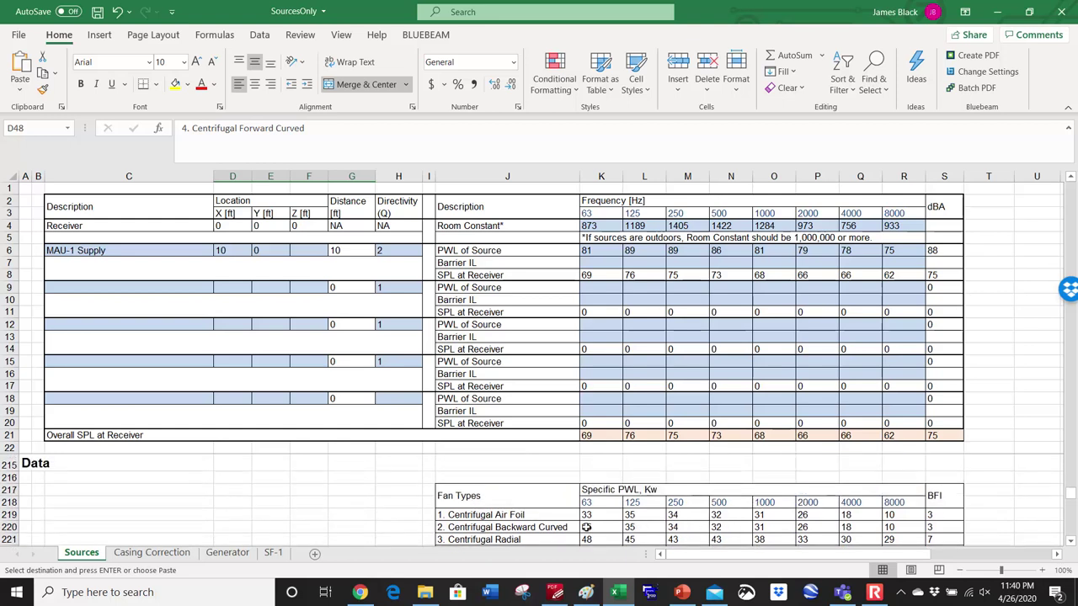
# Step: Switch to the PowerPoint lecture, start the slide show from the Air Handling Units slide and advance to the Riverside Fox Theater slide
pyautogui.click(996, 15)
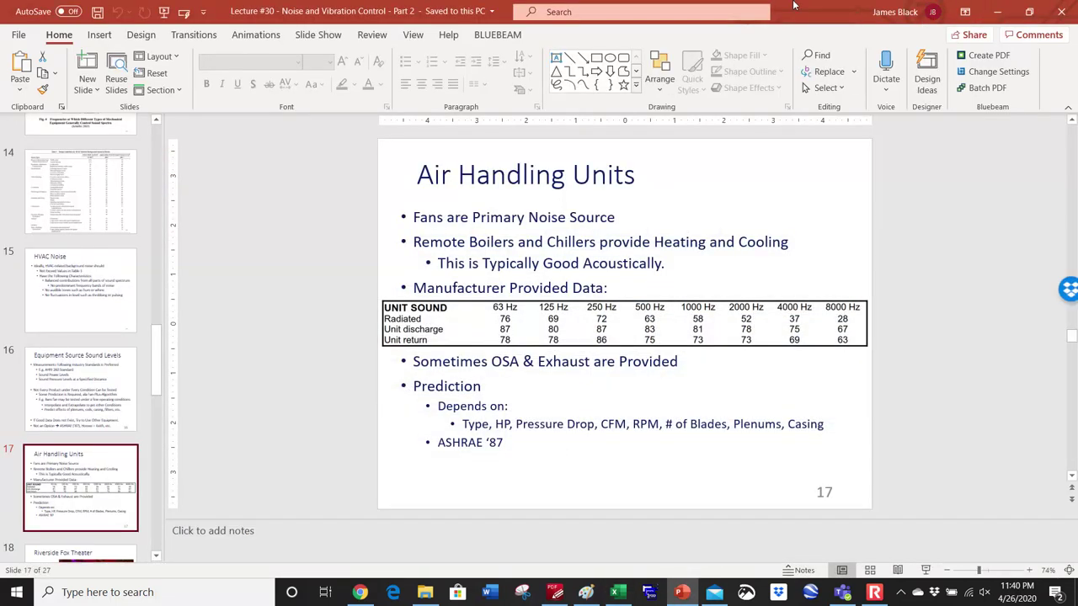
pyautogui.hotkey('shift', 'F5')
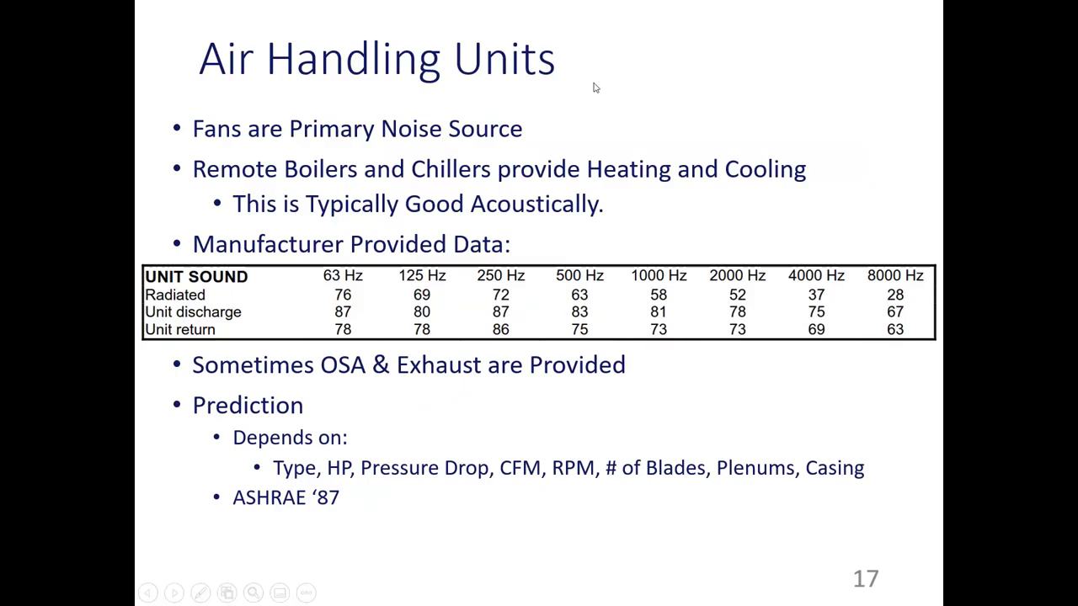
pyautogui.press('Right')
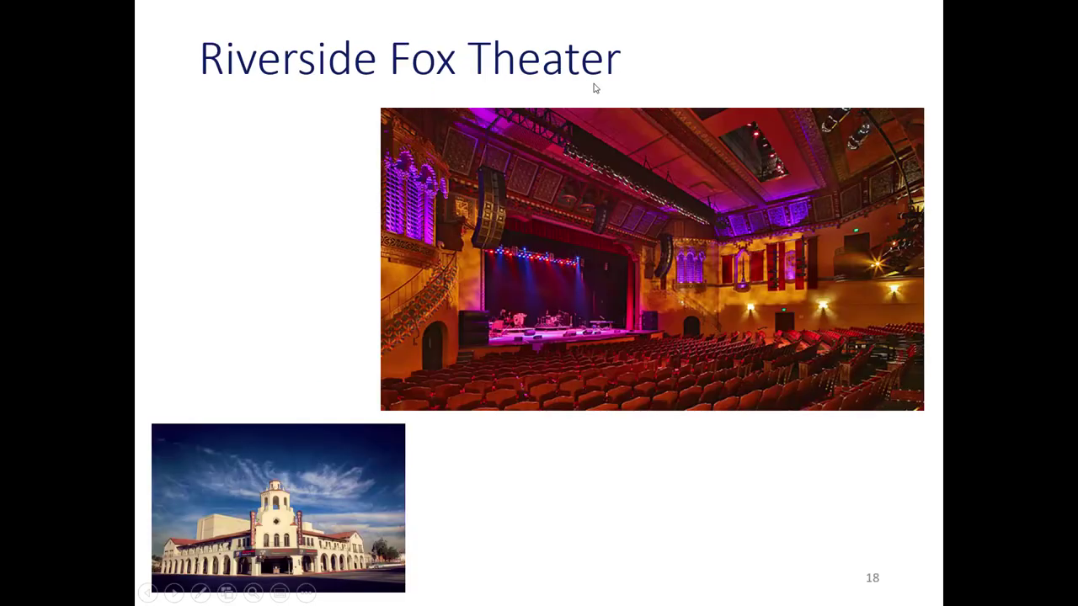